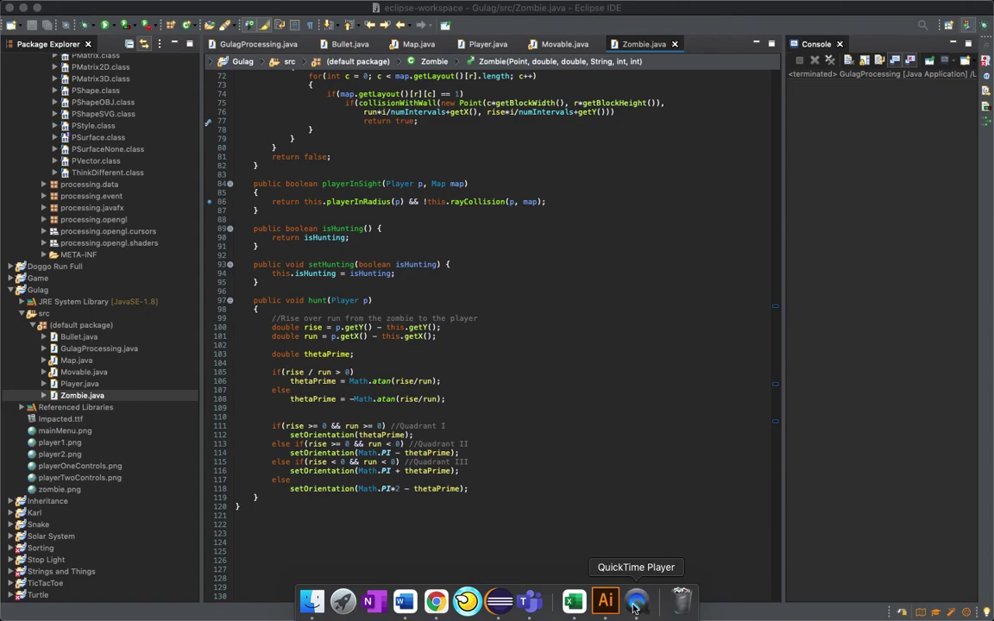
Open a Finder window over Eclipse showing the Desktop folder's screenshots and project files.
left_click(312, 601)
left_click(326, 197)
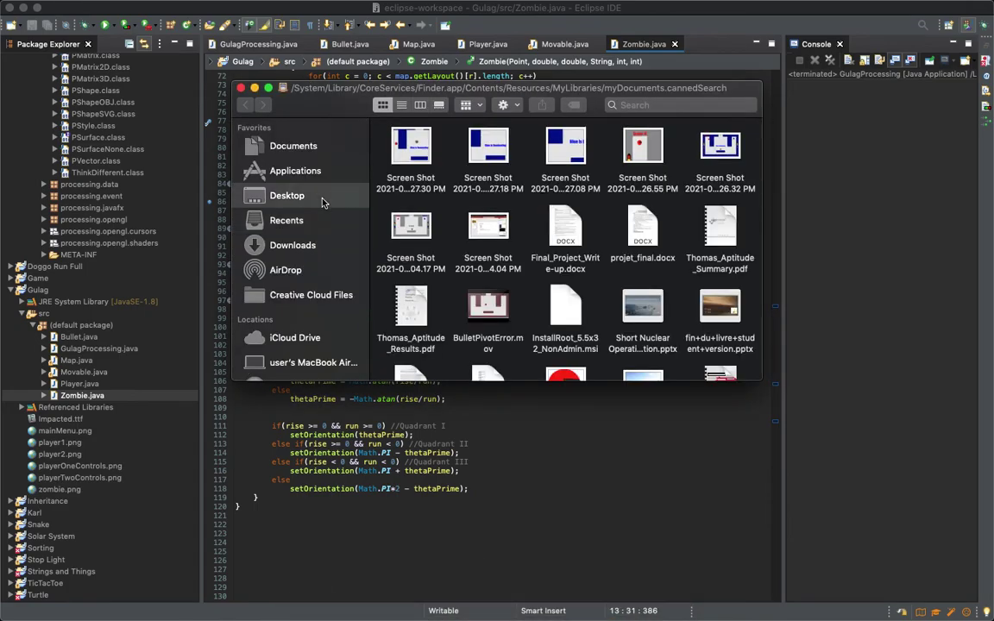